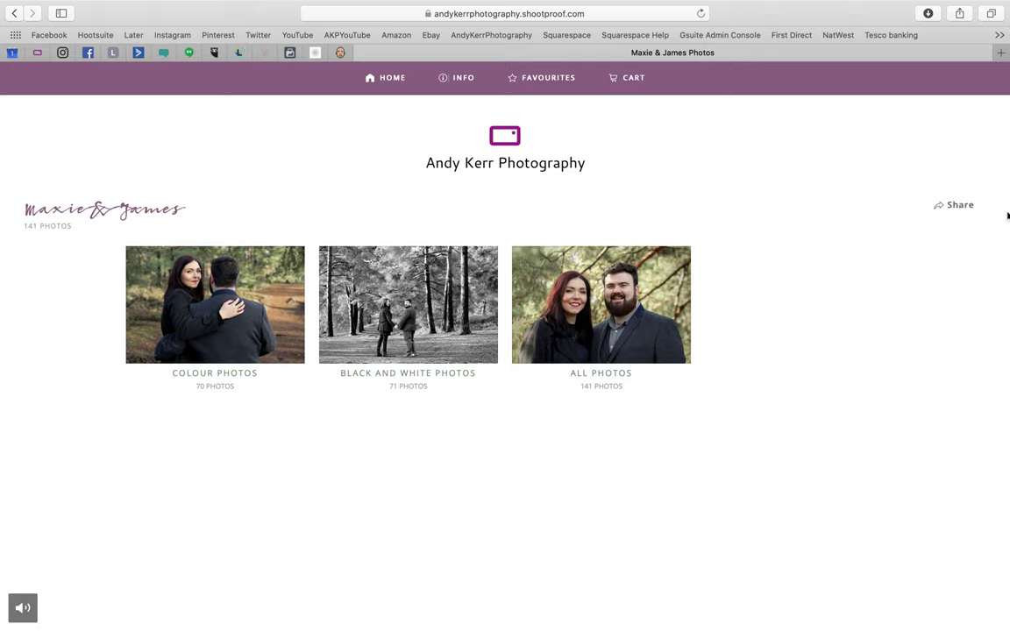
- Check the gallery's sharing options without sharing, then open the Colour Photos album and browse down
click(957, 207)
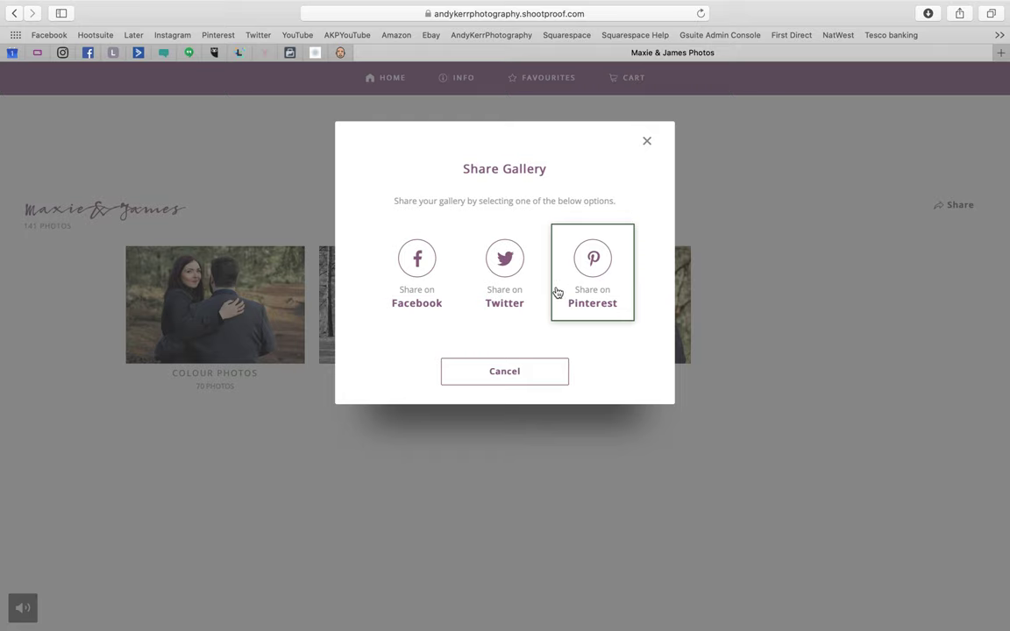
click(520, 377)
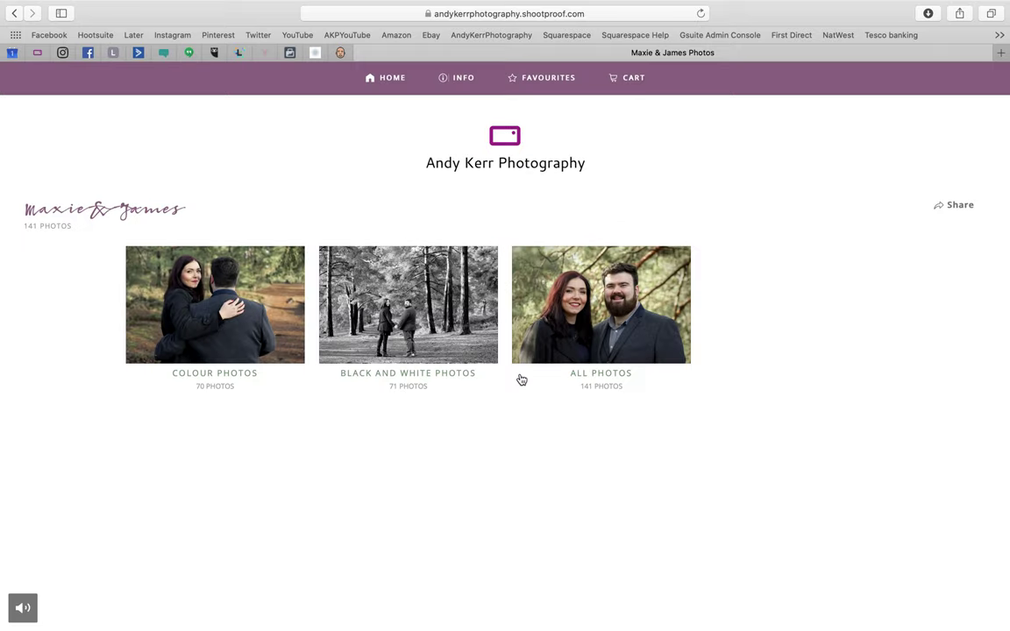
click(244, 304)
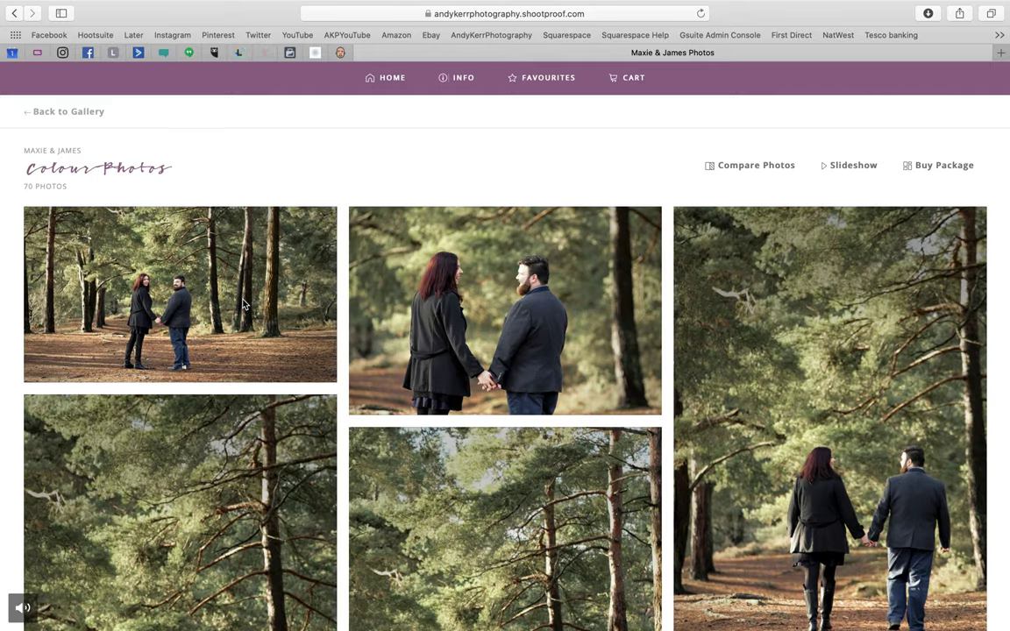
scroll(825, 378, down, 10)
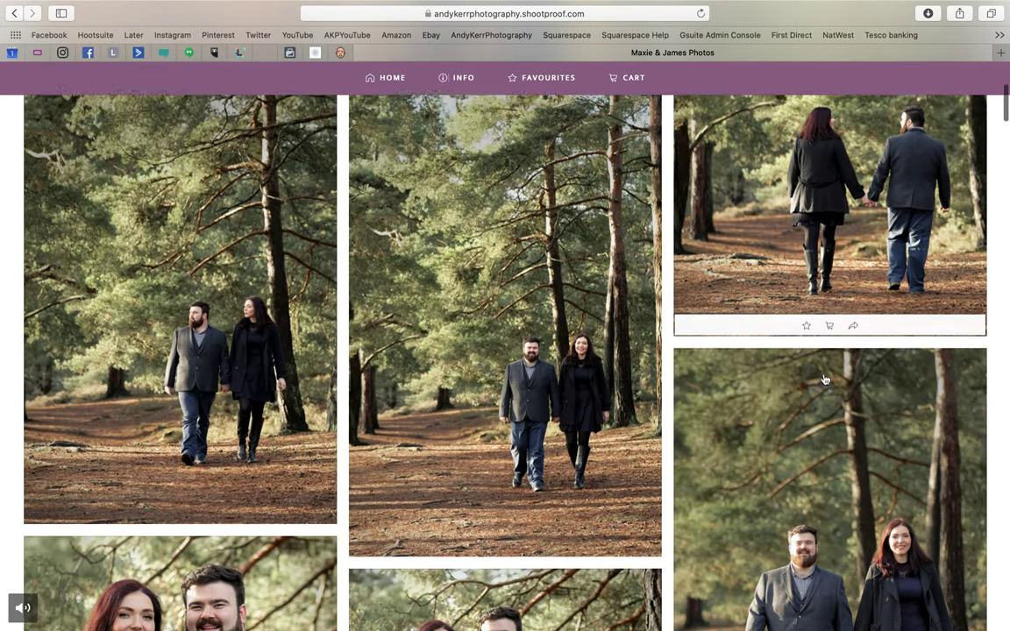
scroll(824, 378, down, 20)
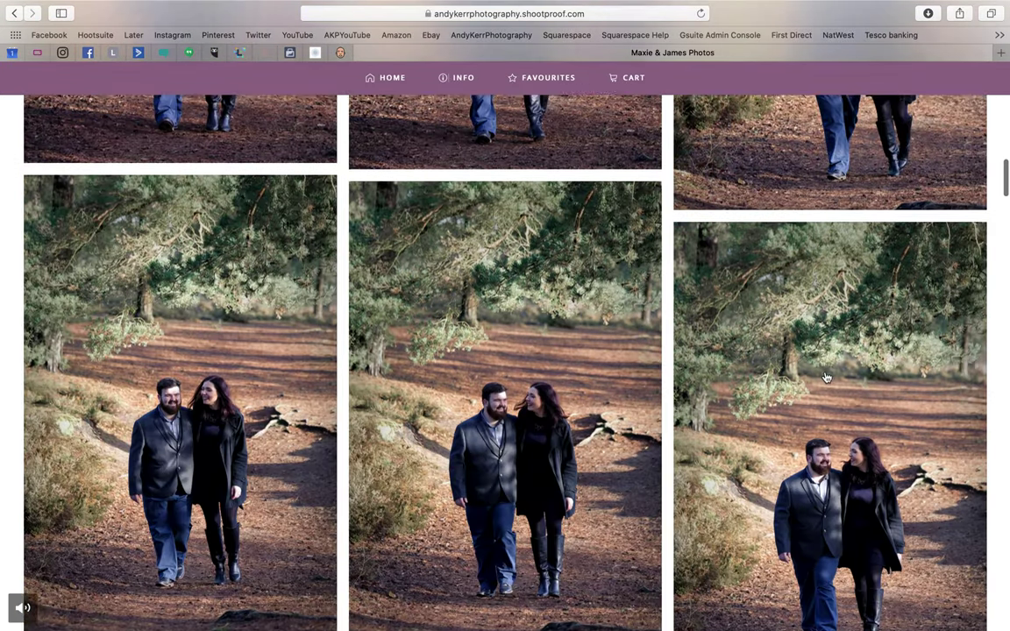
- Return to the top of the grid and view the first photo at full size
scroll(825, 378, up, 20)
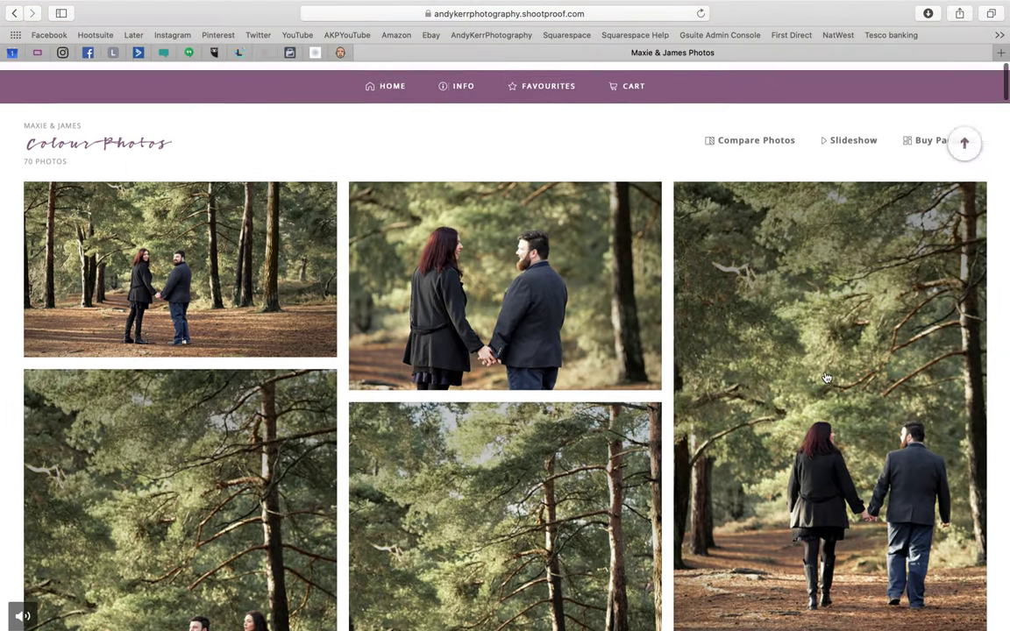
scroll(754, 351, up, 3)
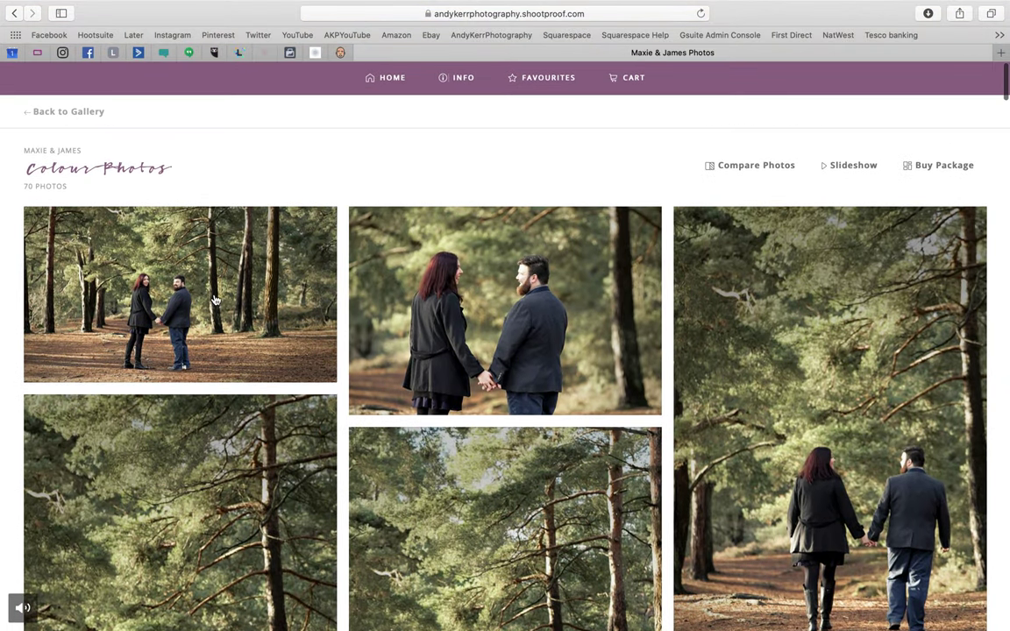
mouse_move(214, 286)
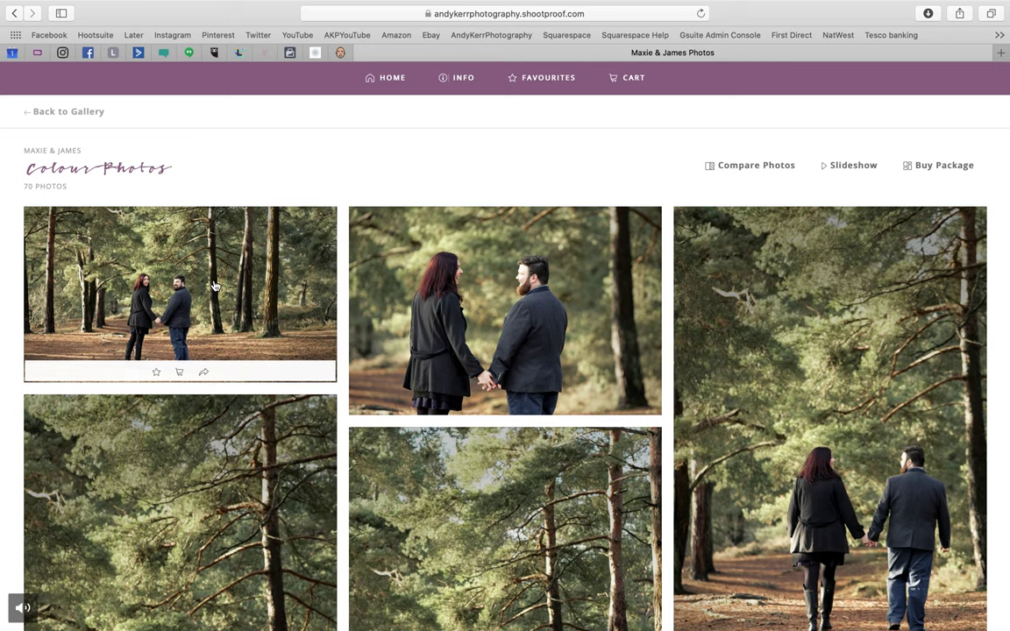
click(214, 286)
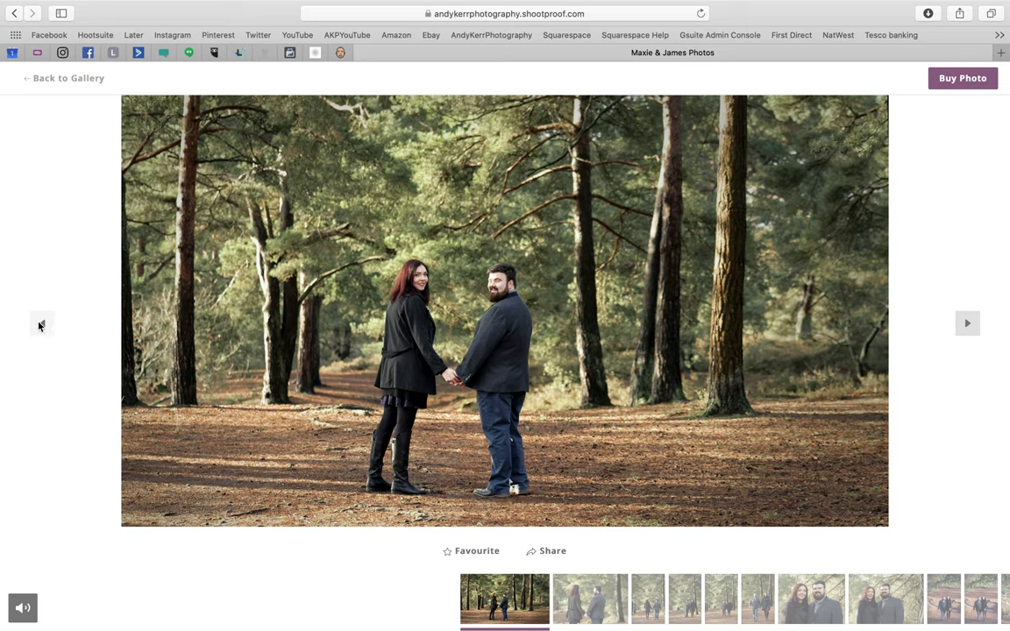
- Step forward through four full-size photos, then go back to the Colour Photos grid
click(967, 331)
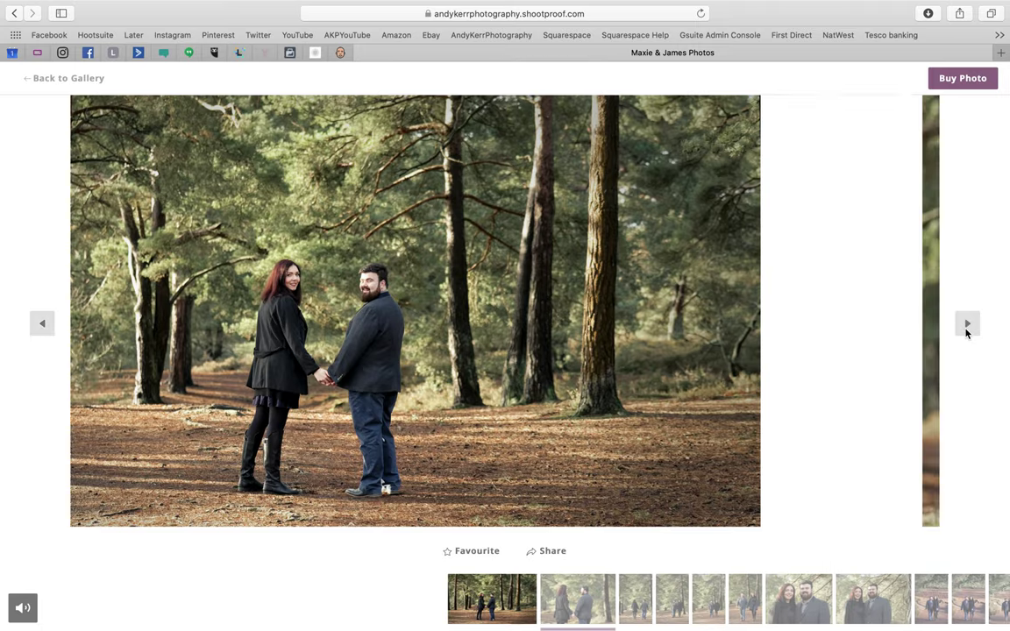
click(966, 331)
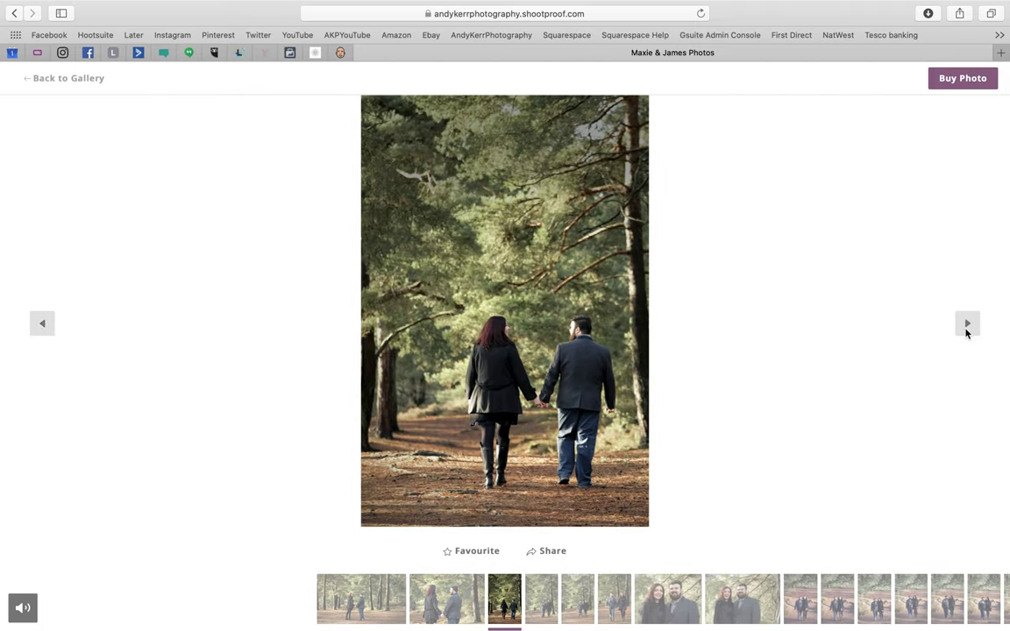
click(966, 326)
click(966, 331)
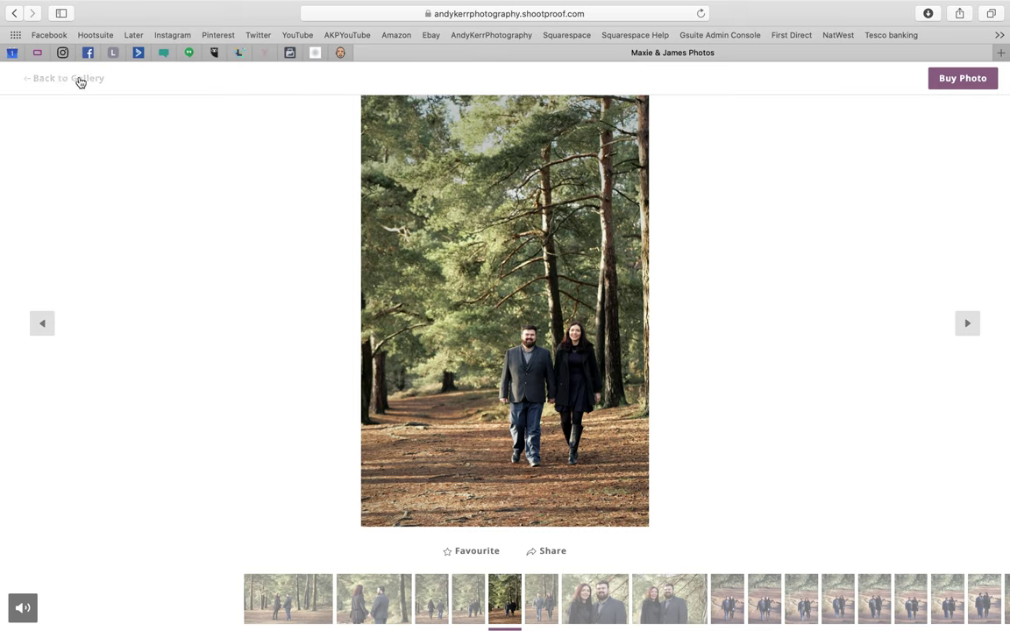
click(78, 79)
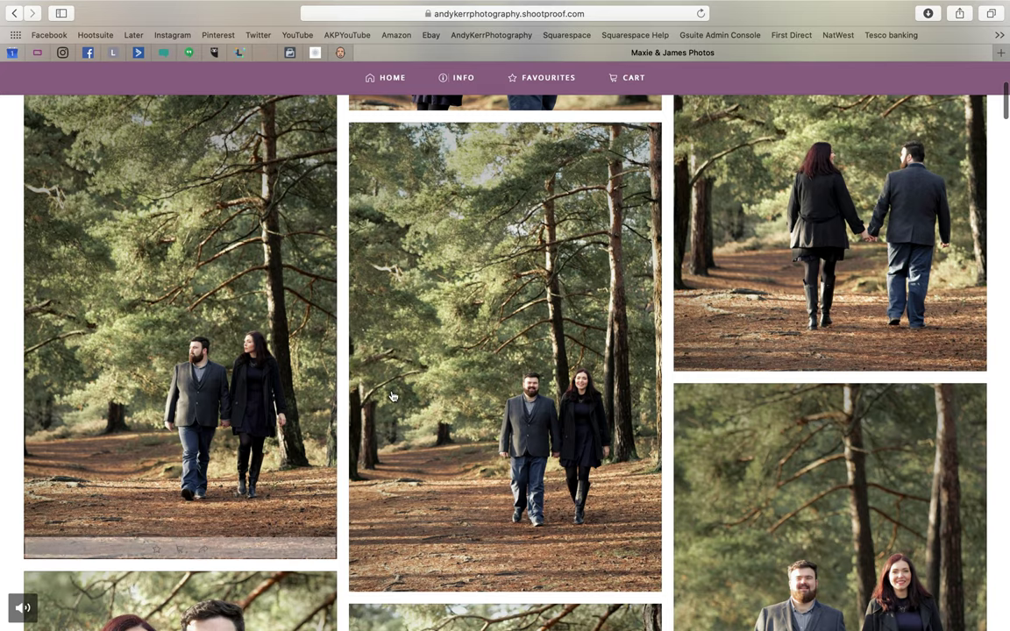
- Favourite the middle forest walking photo and the right-hand close-up portrait
mouse_move(250, 384)
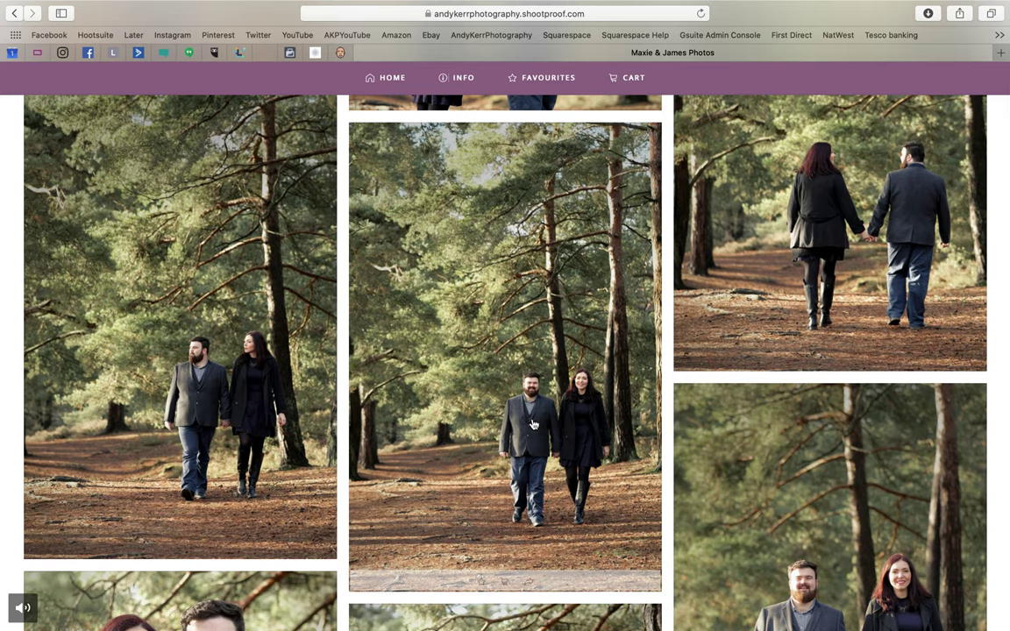
scroll(394, 403, down, 10)
scroll(530, 424, down, 3)
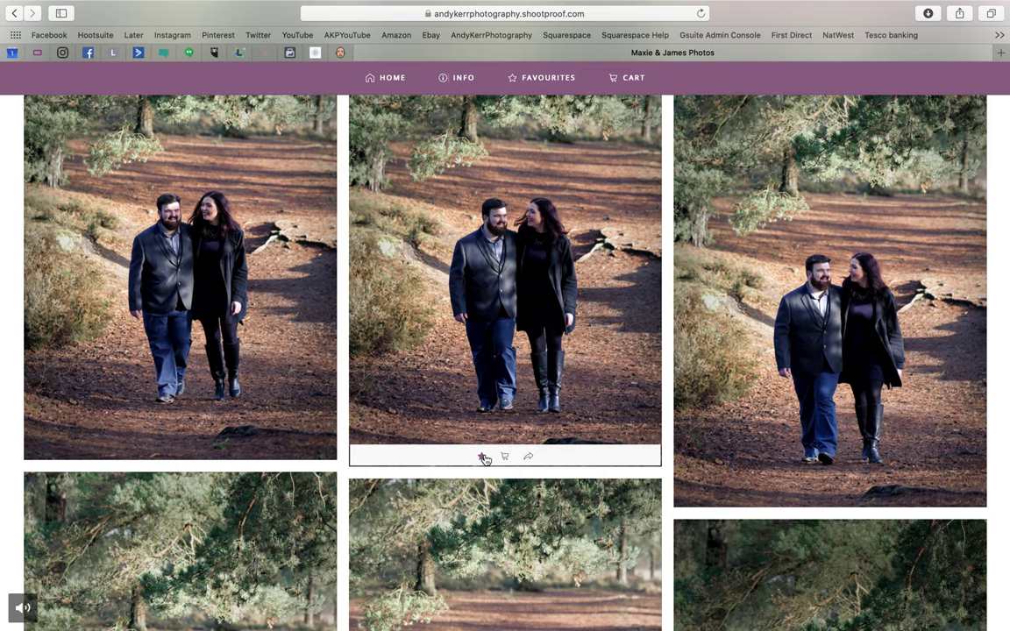
click(482, 458)
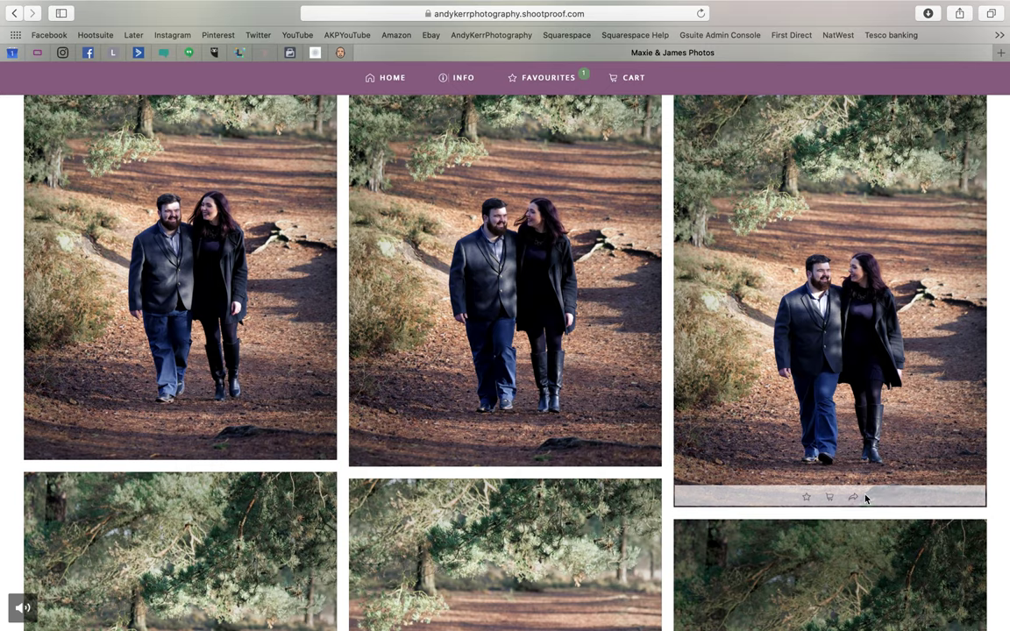
scroll(831, 498, down, 15)
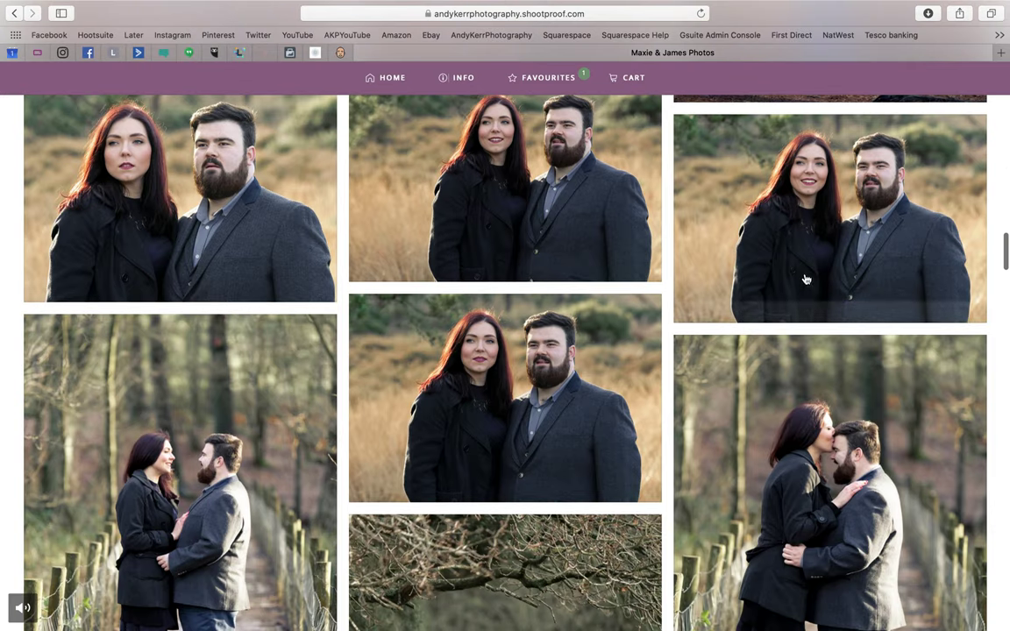
click(806, 314)
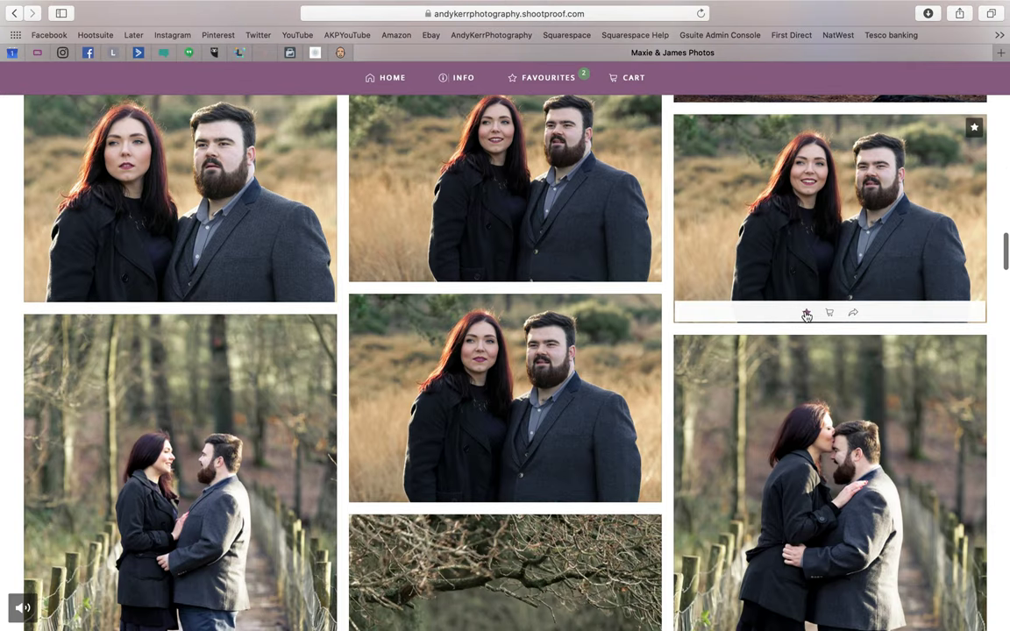
- Enter compare mode on the Favourites page with the first walking photo selected
click(553, 78)
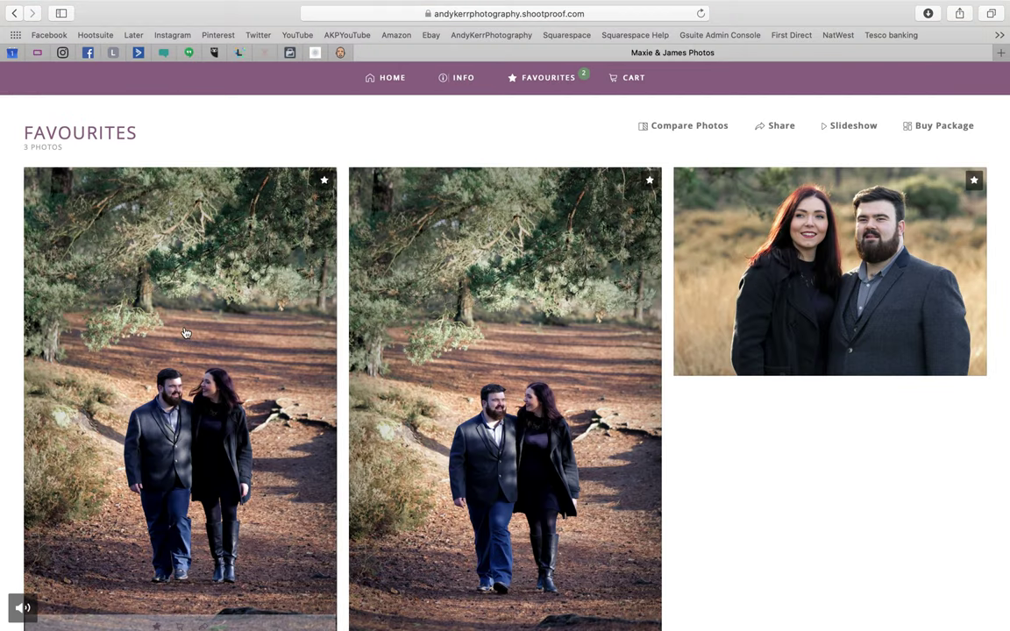
mouse_move(599, 330)
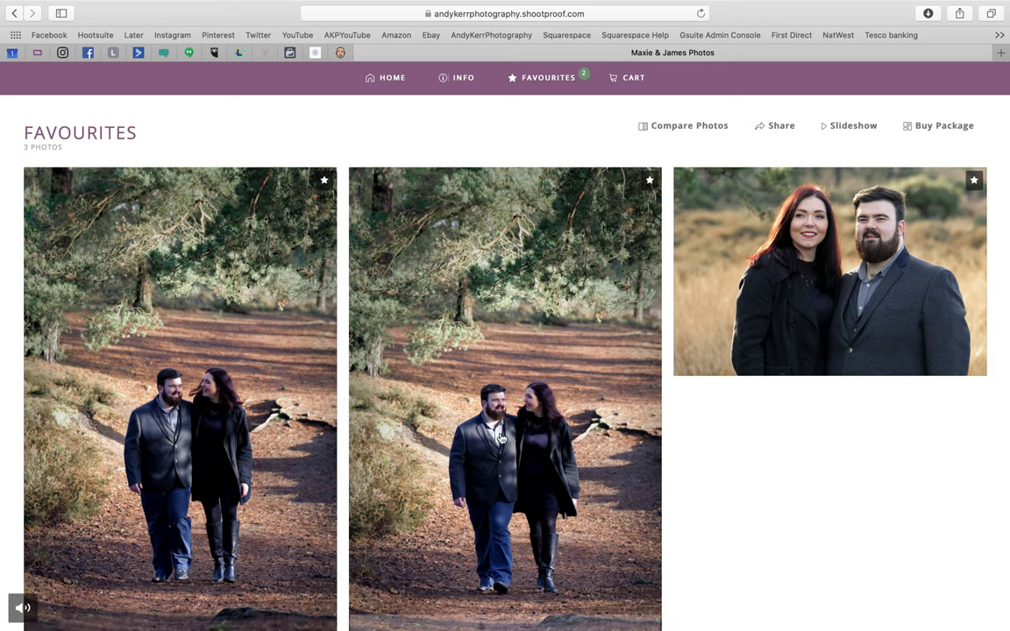
click(691, 127)
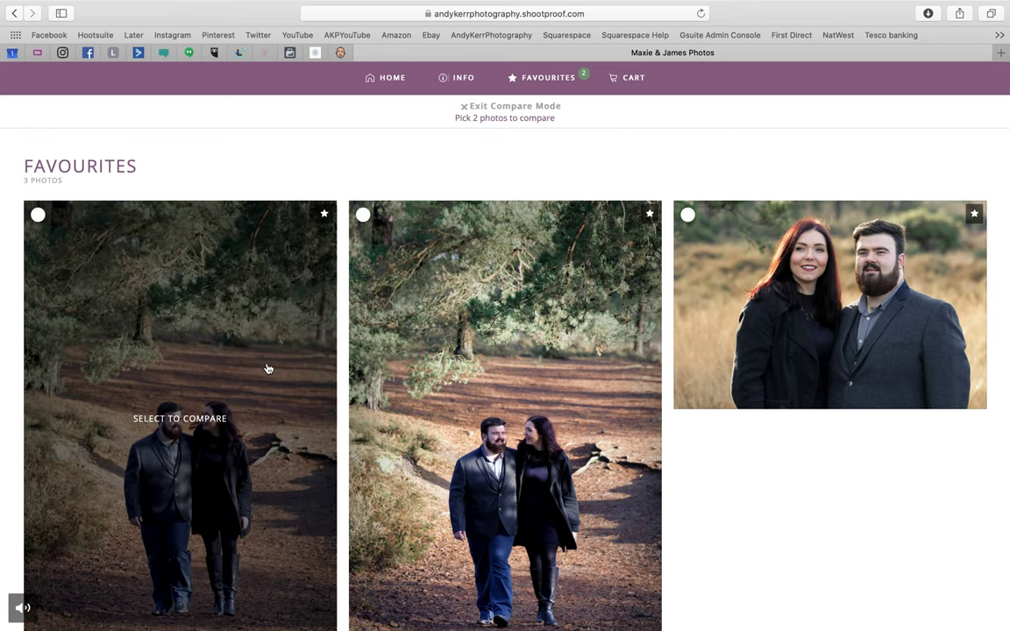
click(268, 368)
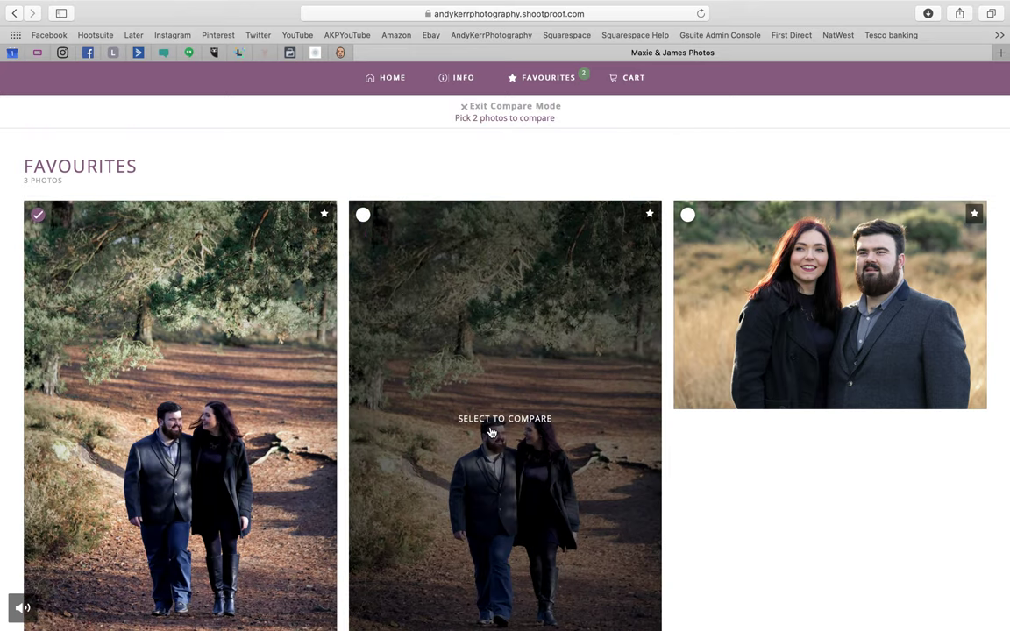
- Compare two favourites side by side, unfavourite the right-hand photo, and exit compare mode
click(491, 432)
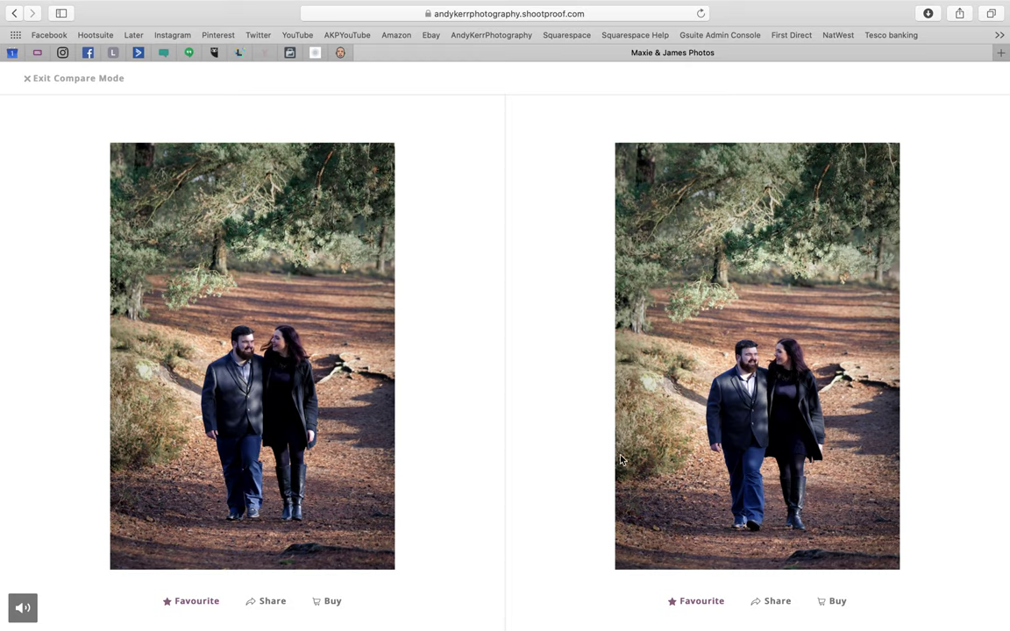
click(673, 605)
click(673, 605)
click(85, 83)
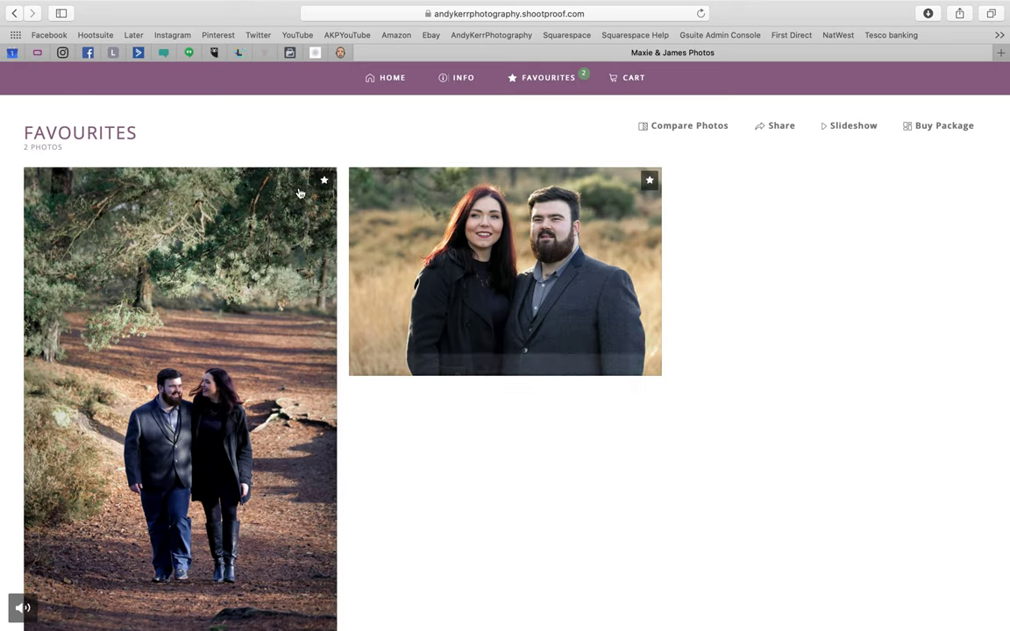
- Return to the gallery home and reopen the Colour Photos album
mouse_move(426, 256)
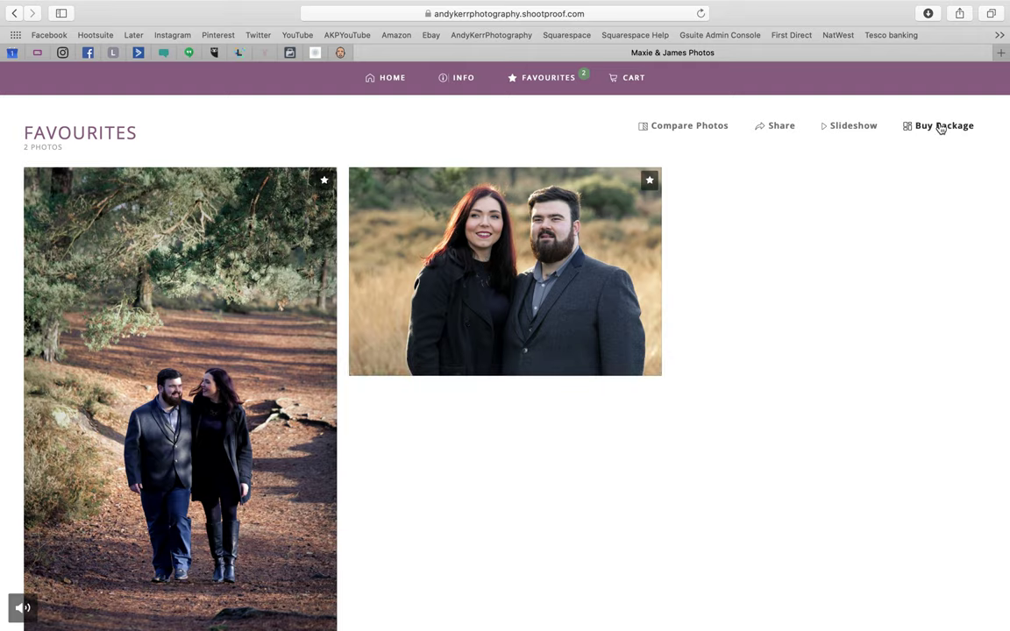
click(386, 78)
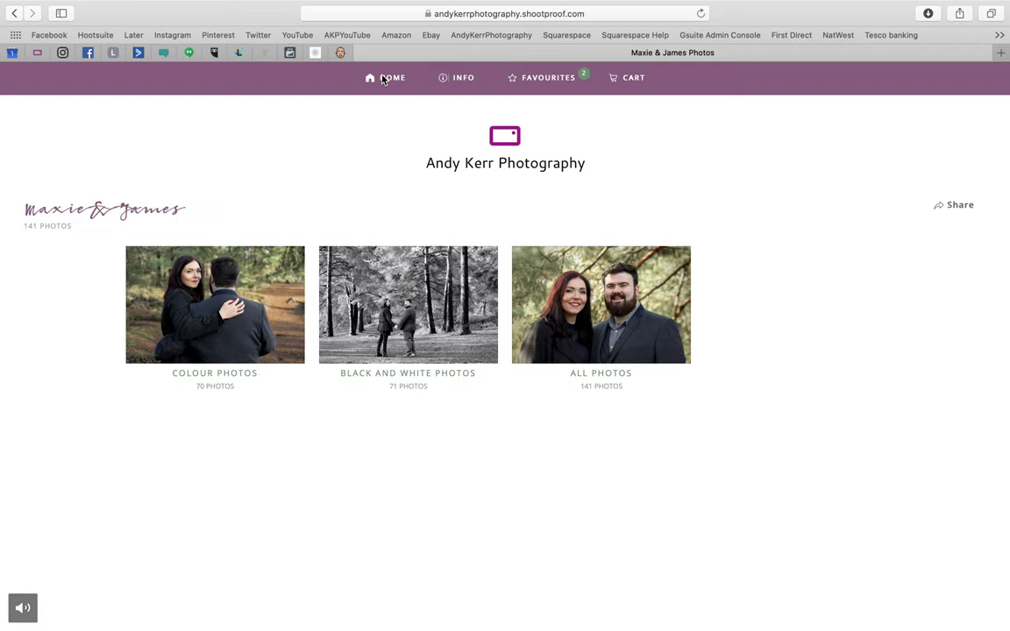
click(260, 298)
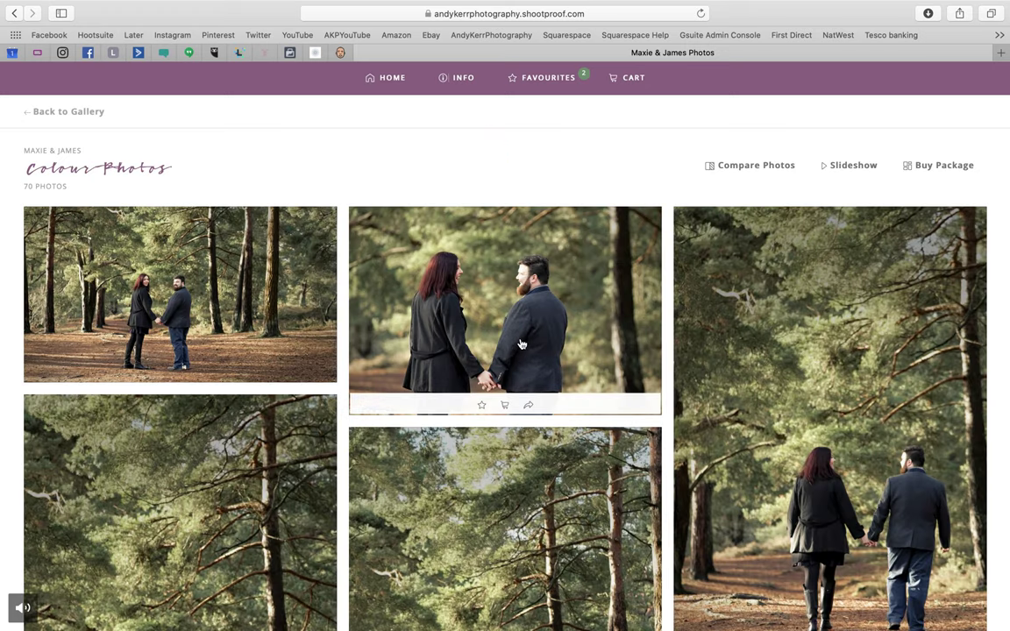
- Choose an 8 x 10 Lustre print at £11.22 for the hand-holding couple photo
click(505, 408)
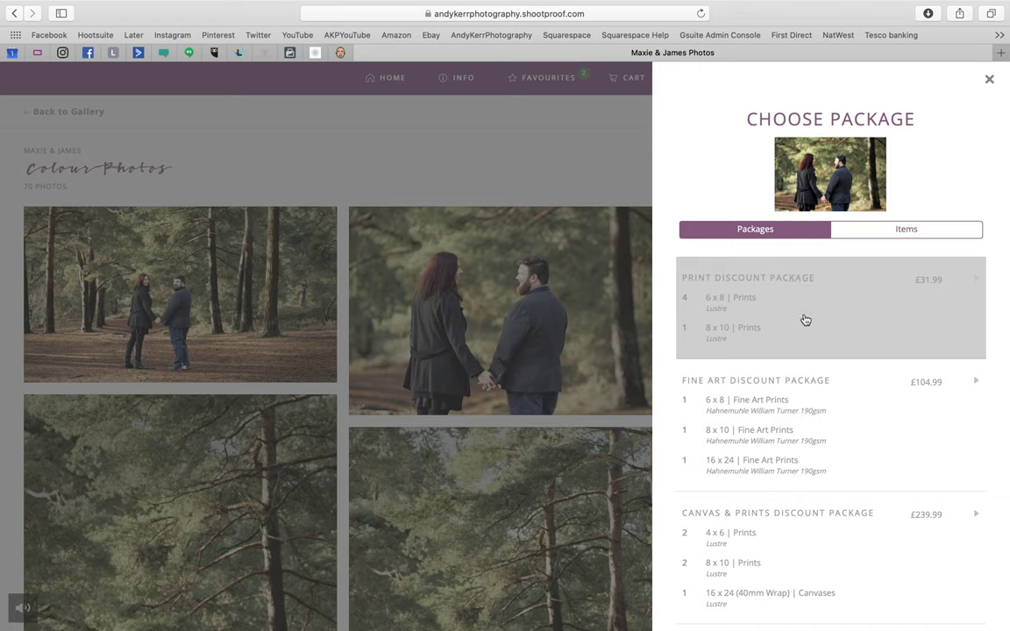
click(900, 232)
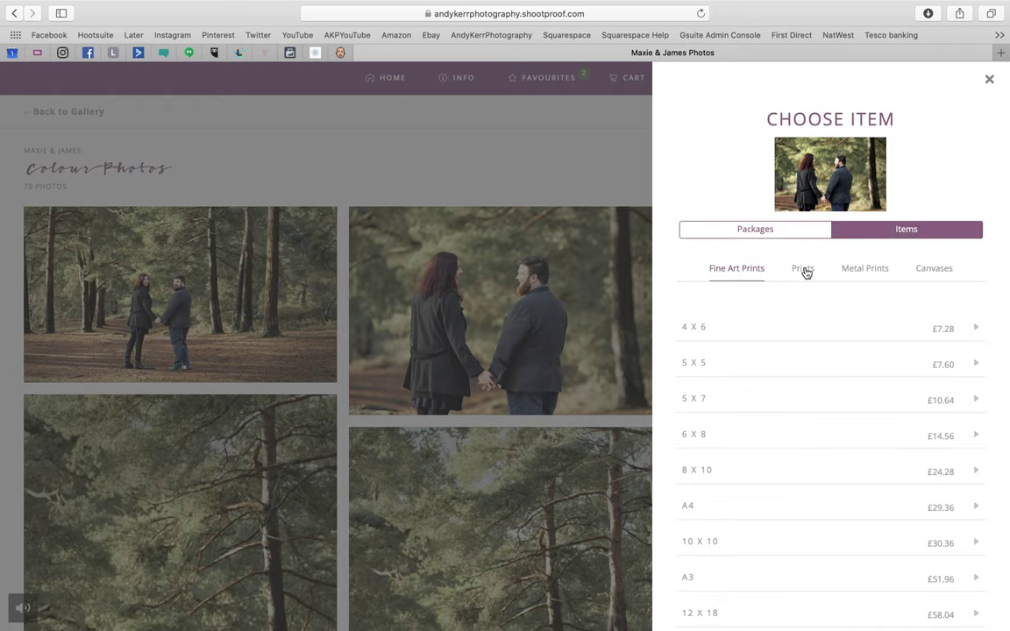
click(804, 271)
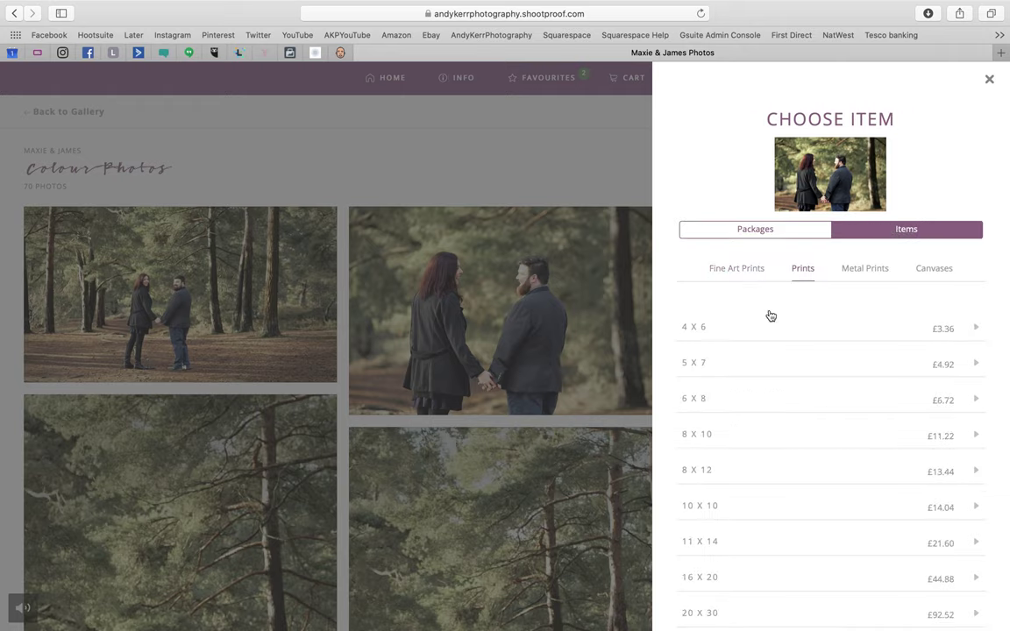
click(741, 437)
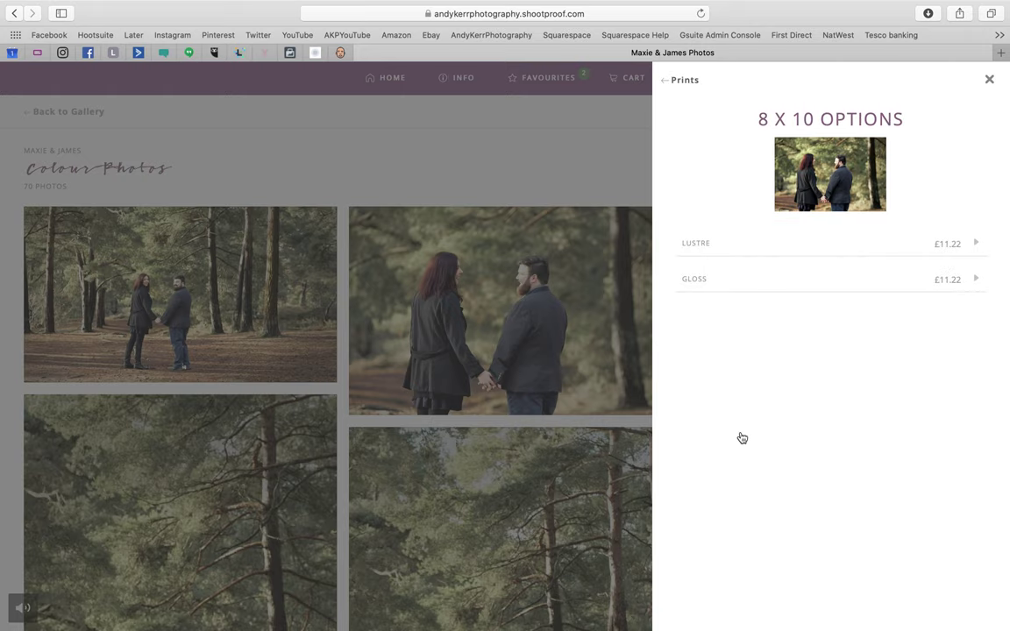
click(724, 249)
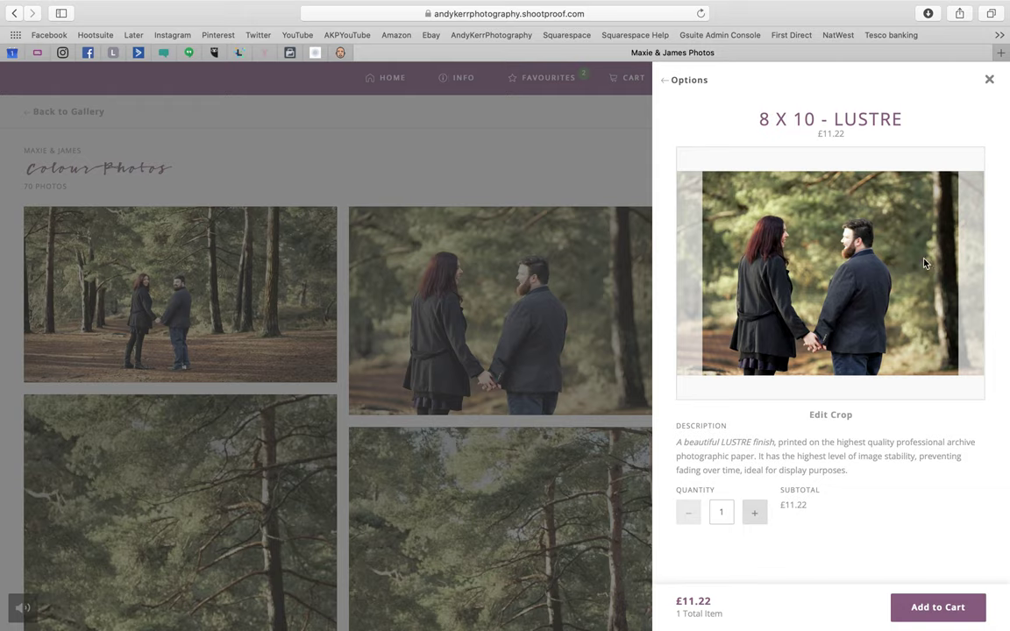
- Tighten the print's crop around the couple from the top-right corner and set it
click(833, 417)
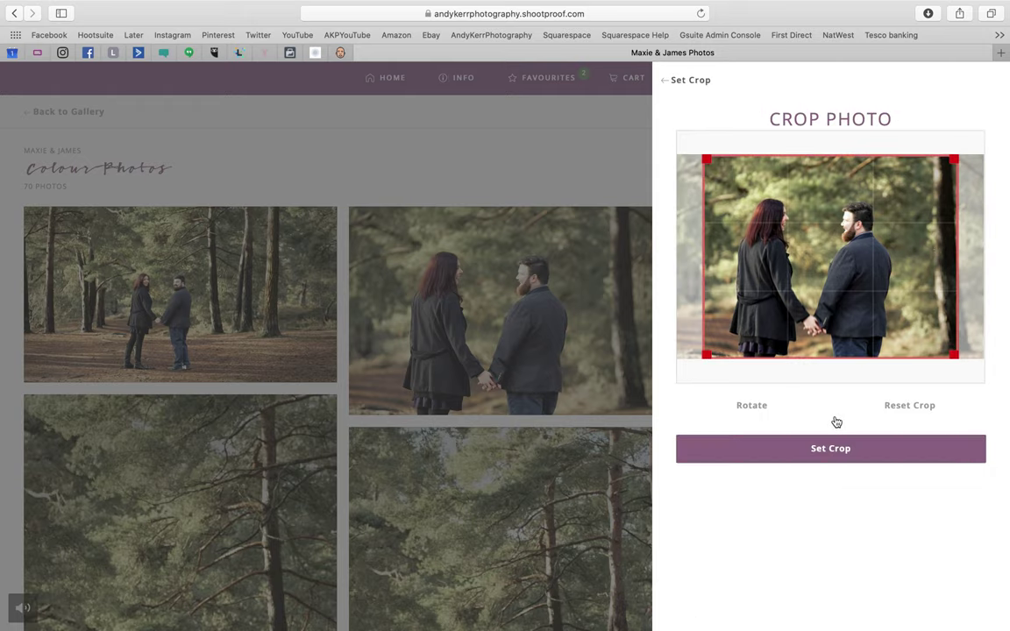
drag(956, 159, 932, 183)
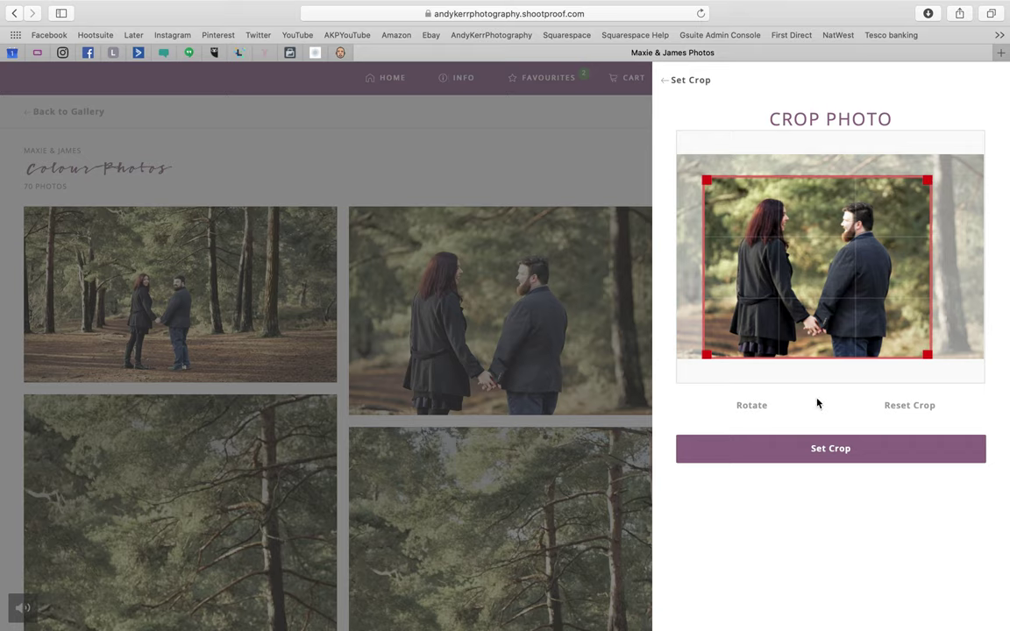
click(831, 449)
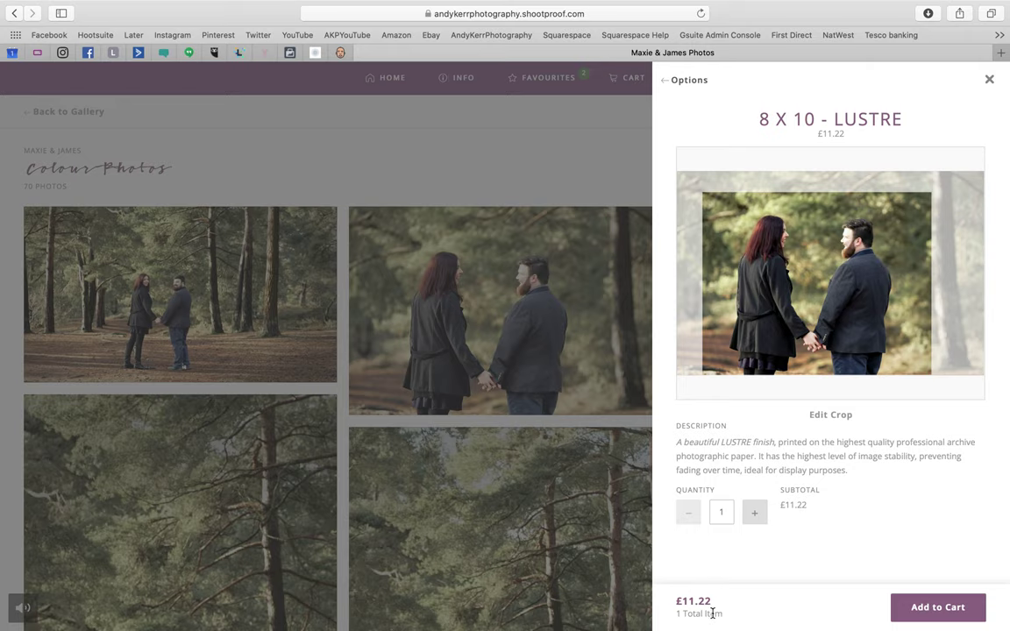
- Add two 8 x 10 Lustre prints to the cart and view it, showing a £22.44 subtotal
click(756, 514)
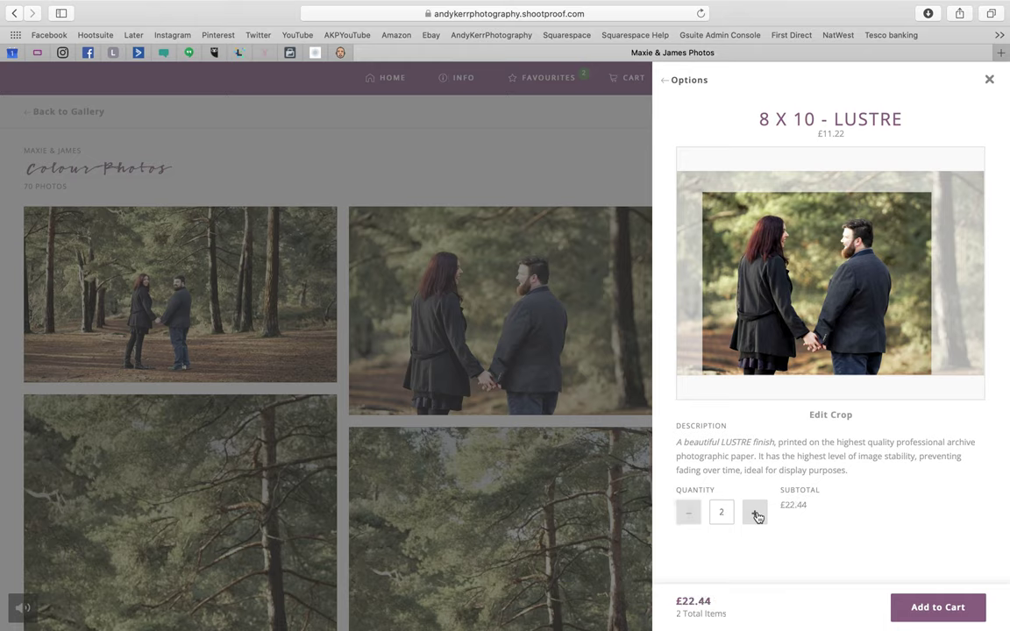
click(956, 614)
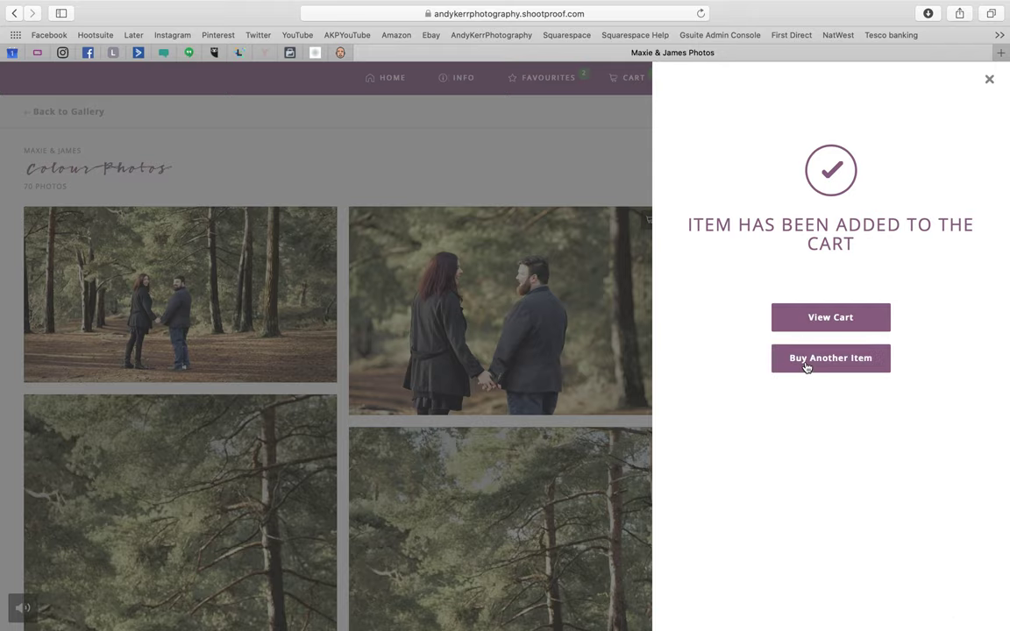
click(815, 318)
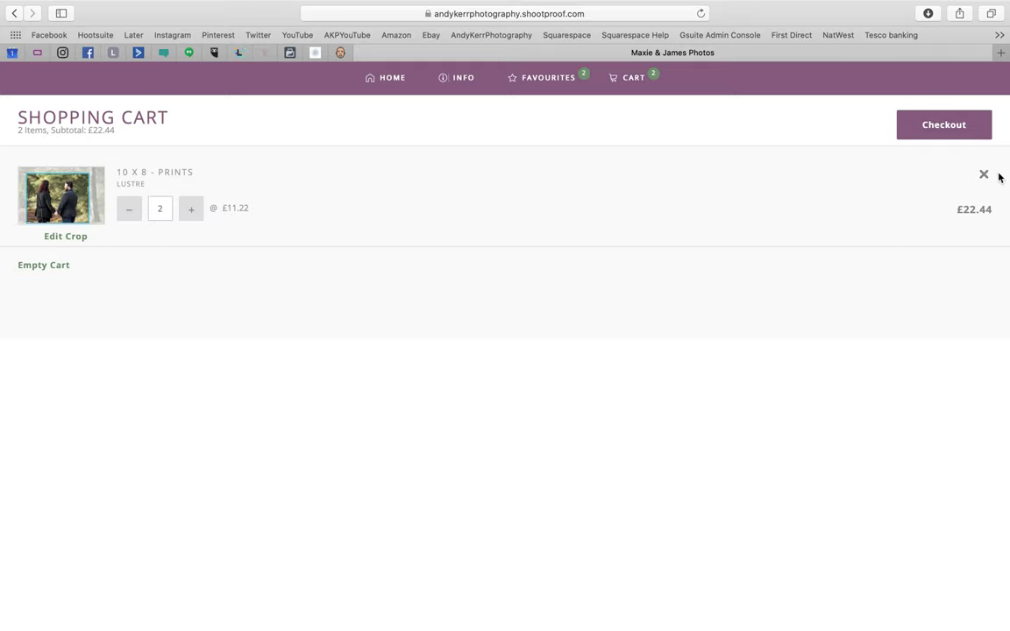
- Proceed to checkout, adding £4.65 shipping for a £27.09 total
click(943, 128)
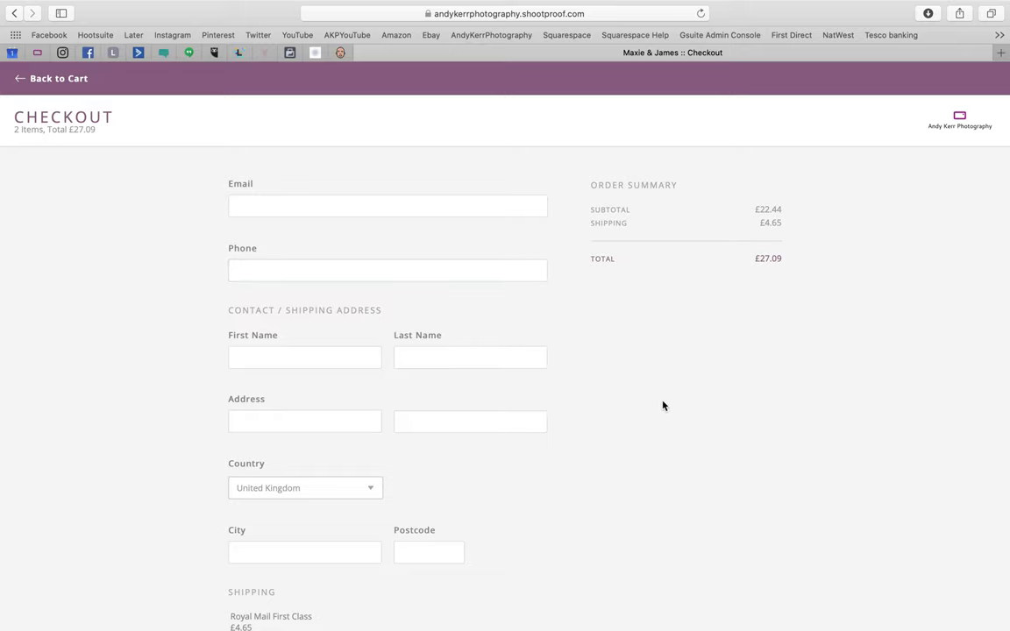
- Review the checkout form, then return to the cart showing 2 items at £22.44
scroll(655, 413, down, 5)
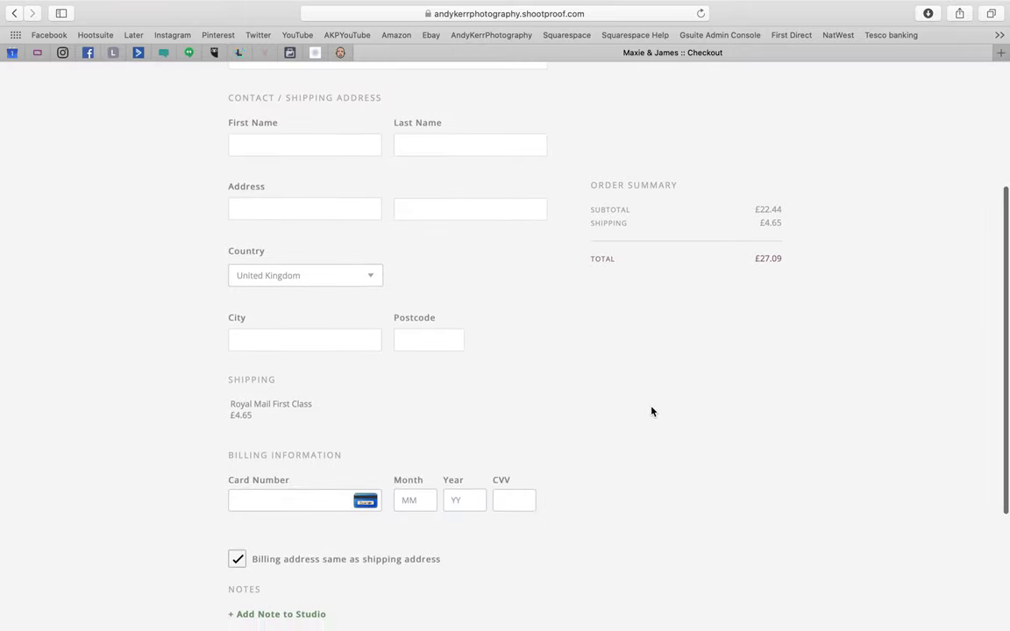
scroll(647, 411, down, 4)
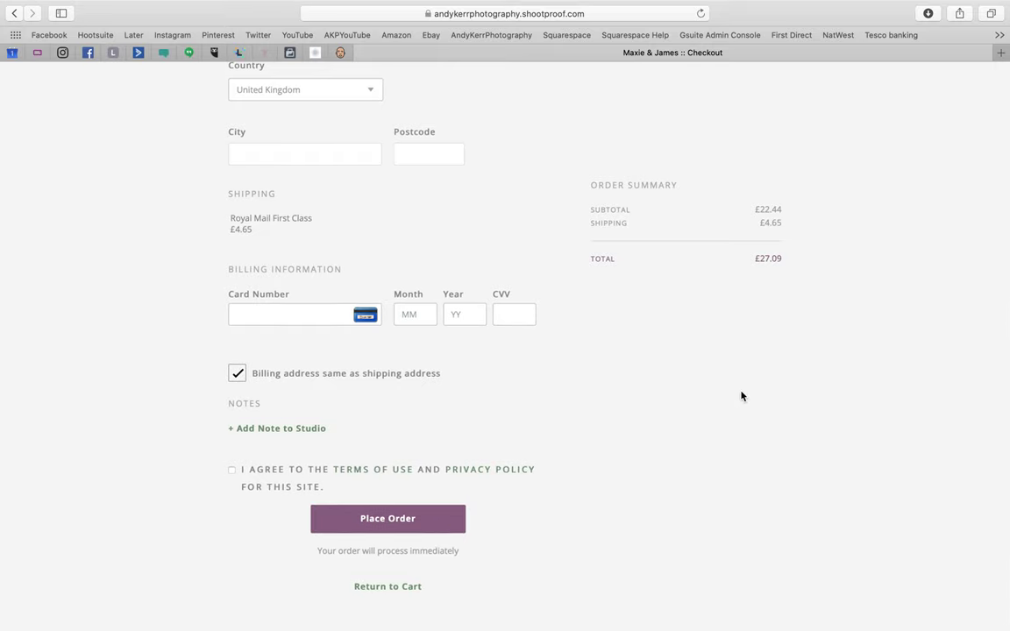
scroll(741, 397, up, 9)
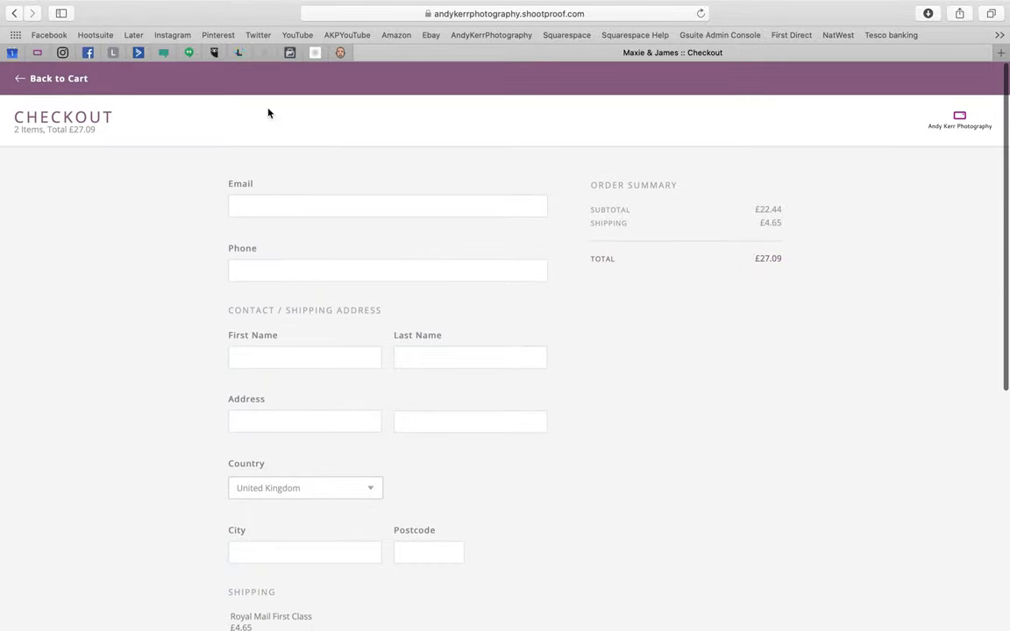
click(41, 80)
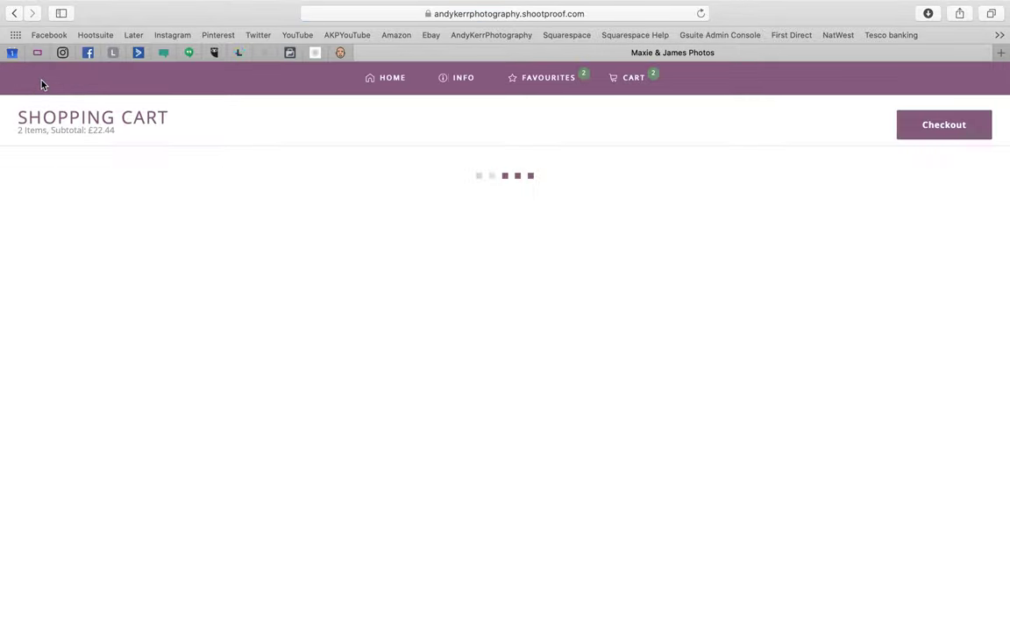
- Go to the gallery's Info page and show the studio's Contact section
click(450, 80)
click(576, 116)
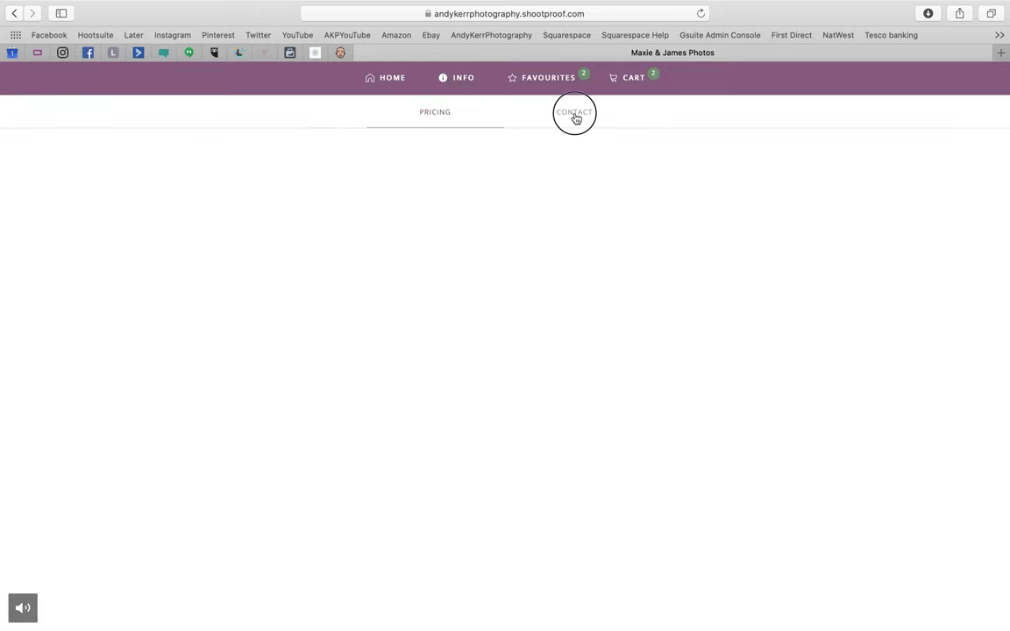